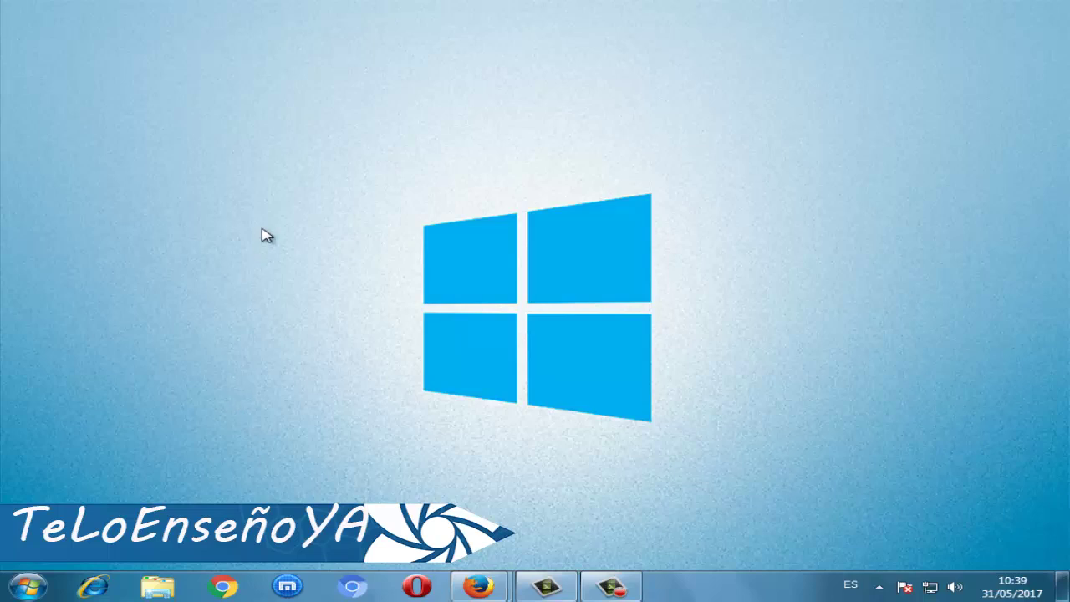
right_click(261, 232)
click(346, 278)
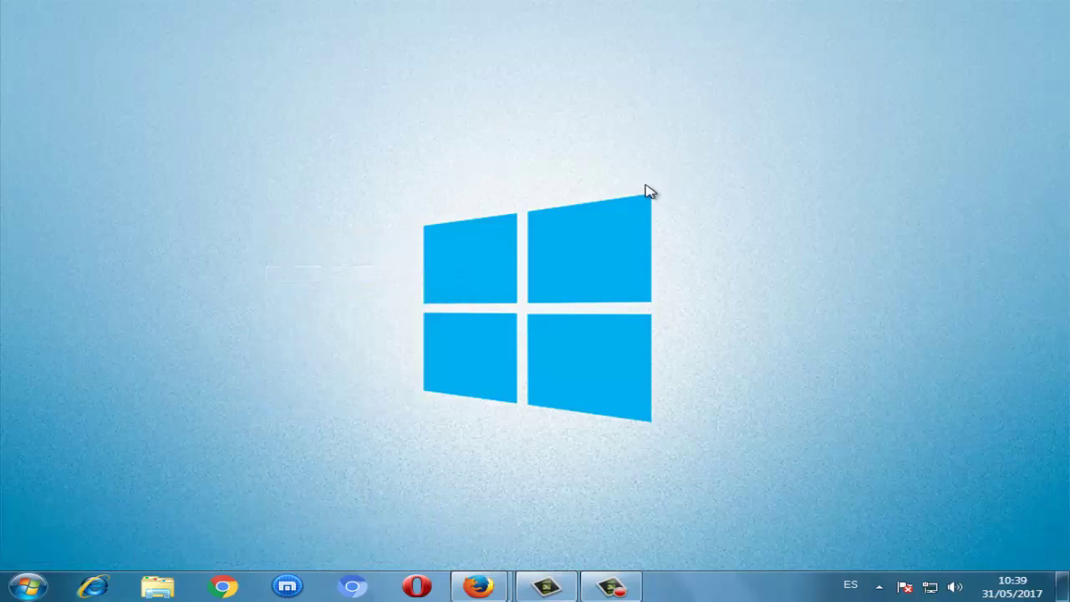
right_click(449, 156)
click(530, 200)
Open the Equipo window and select the removable USB drive D:.
click(27, 585)
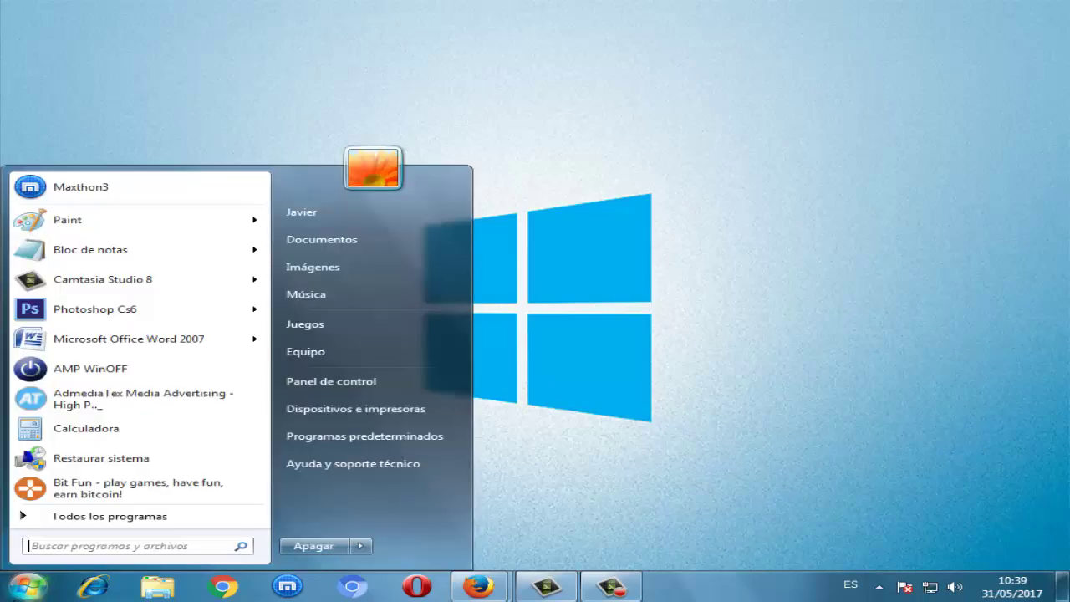
click(306, 357)
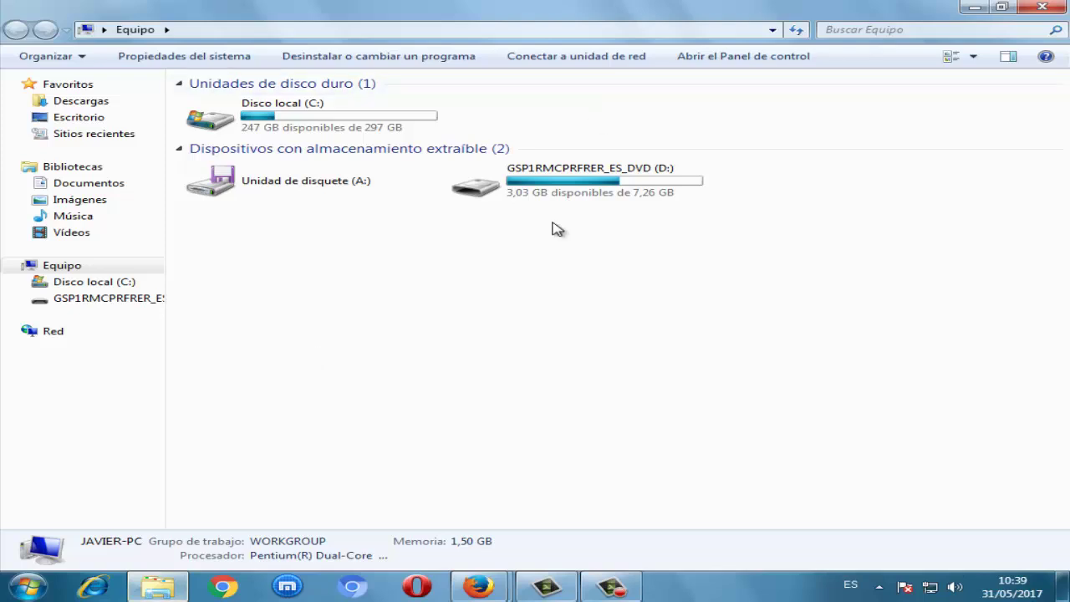
click(539, 191)
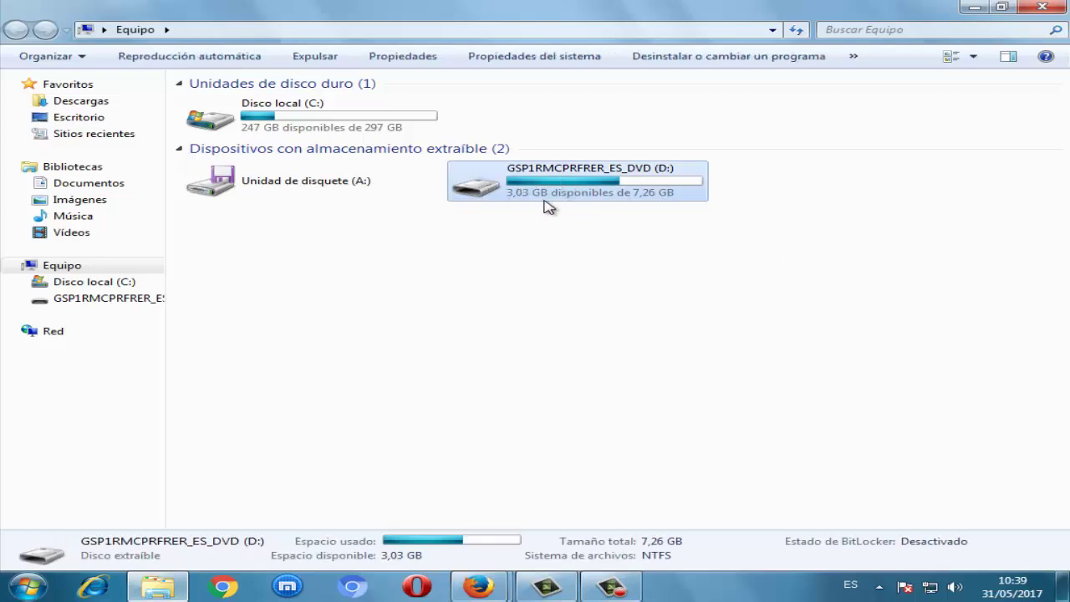
mouse_move(537, 203)
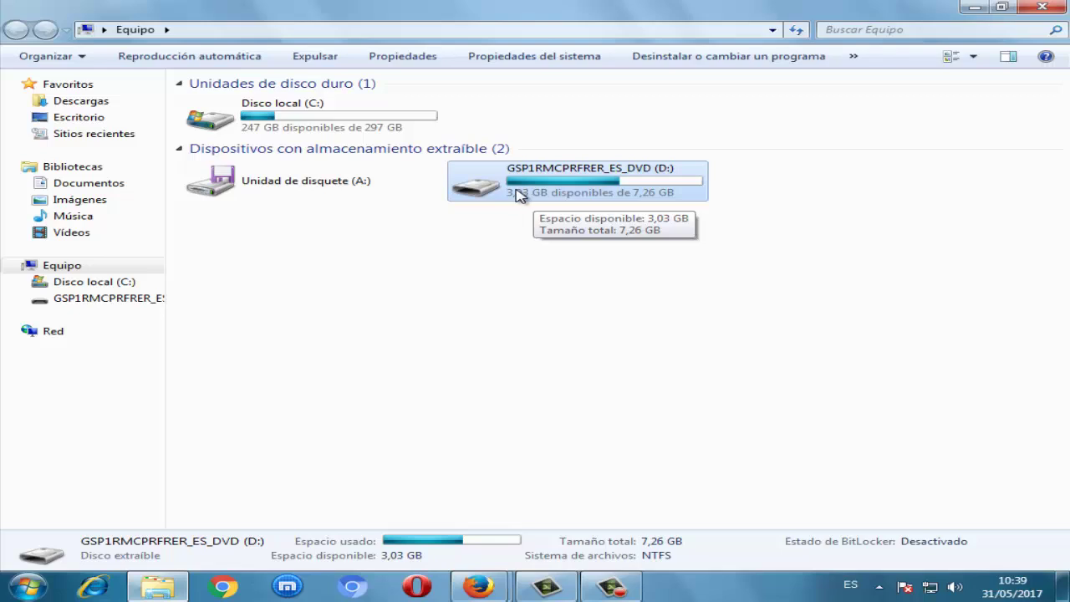
double_click(516, 192)
Start the BitLocker activation for the removable drive D:.
right_click(517, 193)
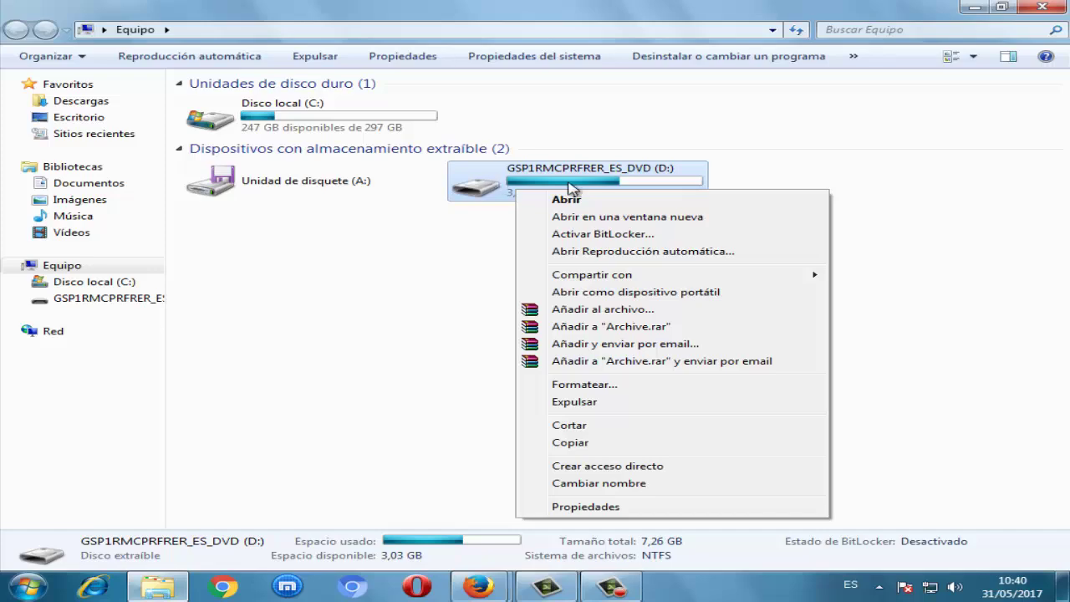
click(611, 236)
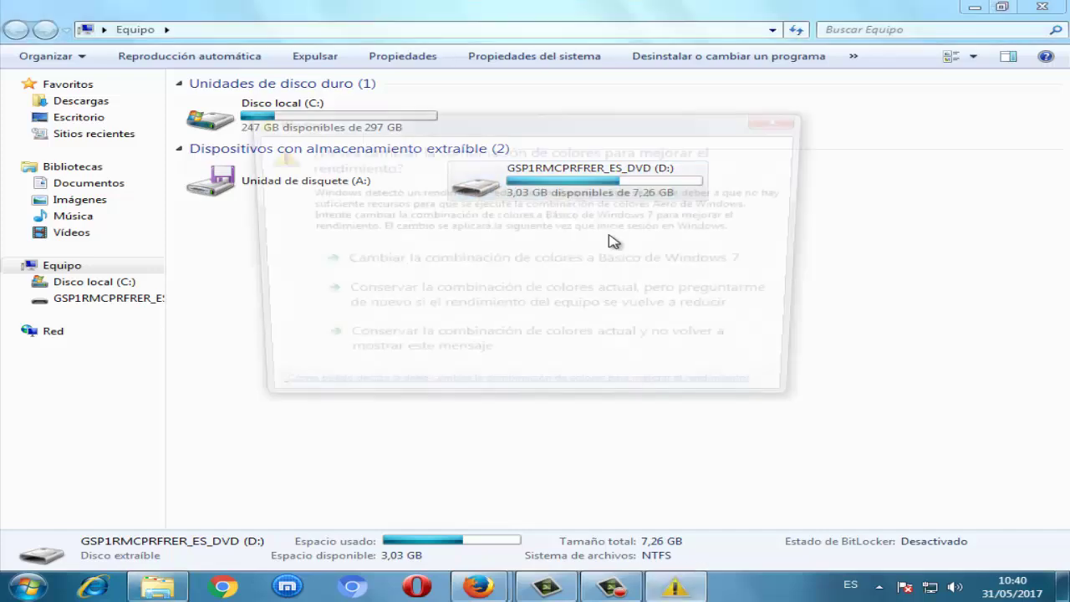
right_click(540, 183)
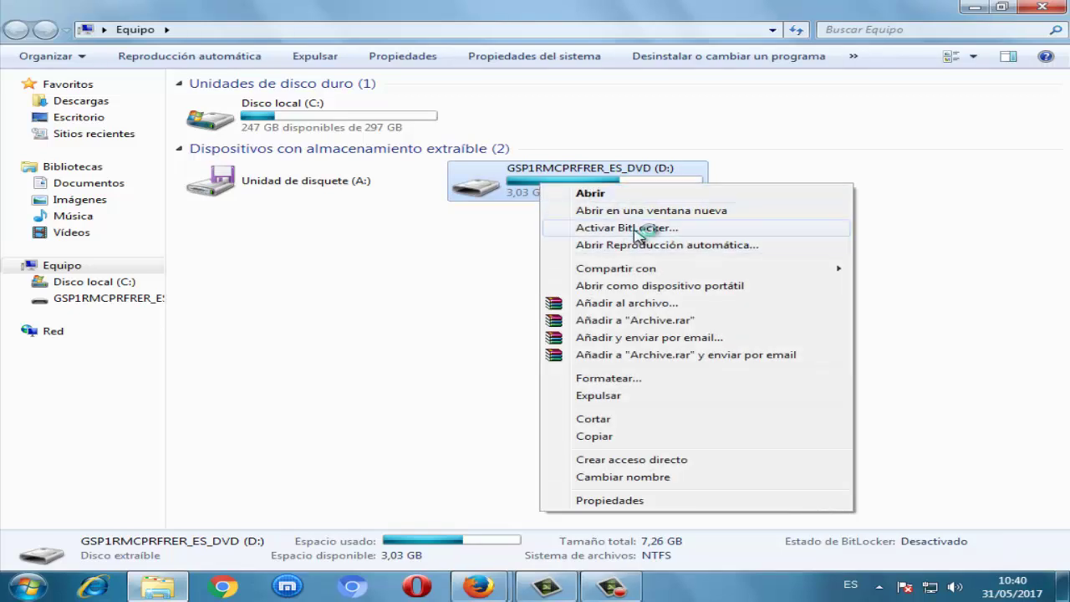
click(635, 230)
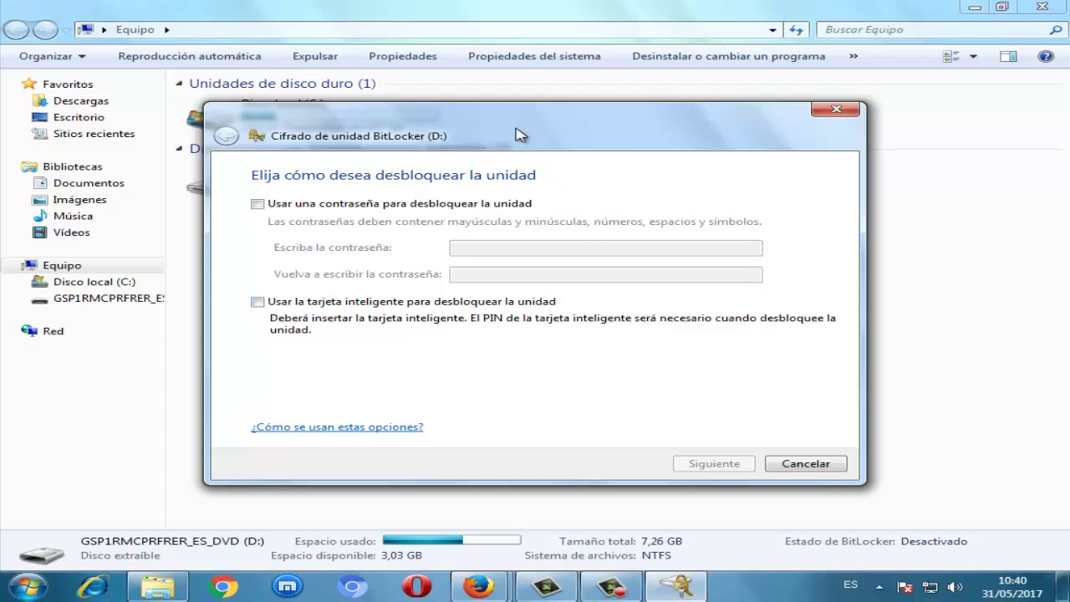
drag(504, 131, 481, 151)
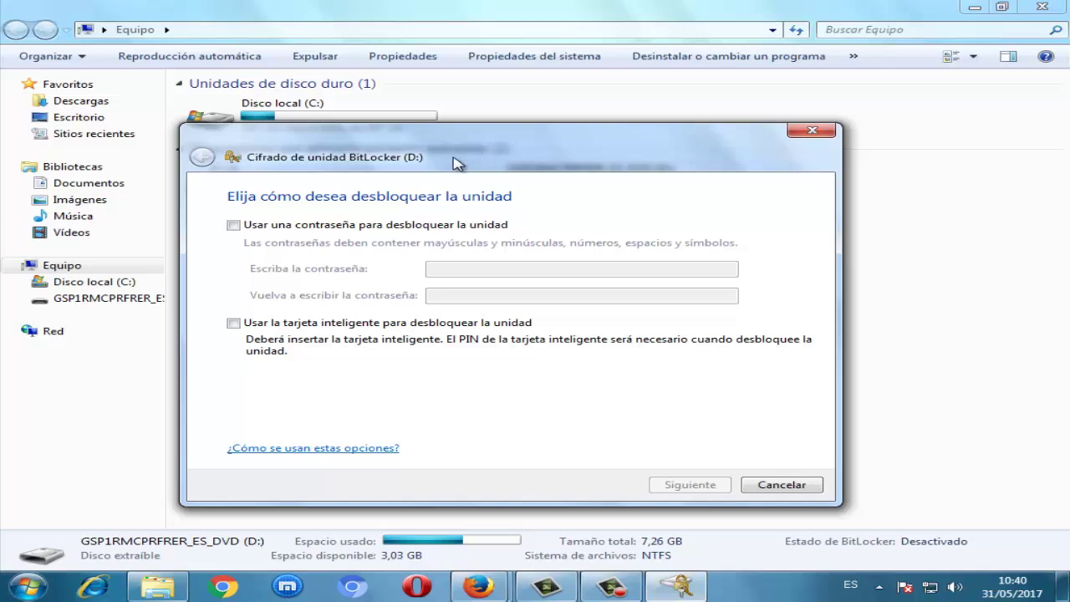
Choose to unlock the drive with a password, enter and repeat the password, and continue to the recovery key options.
click(234, 228)
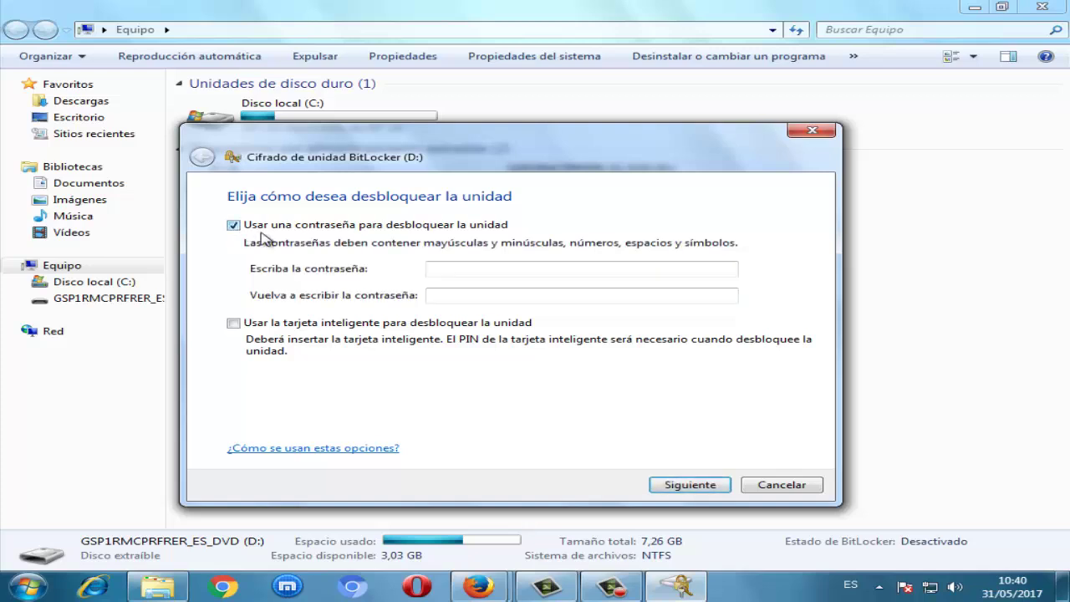
click(453, 272)
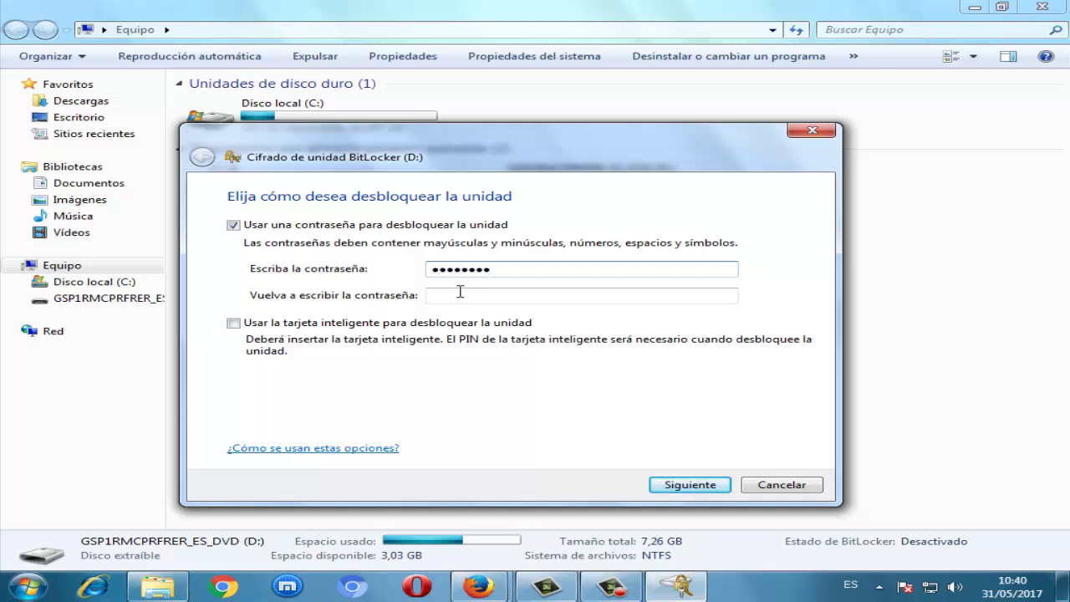
click(459, 294)
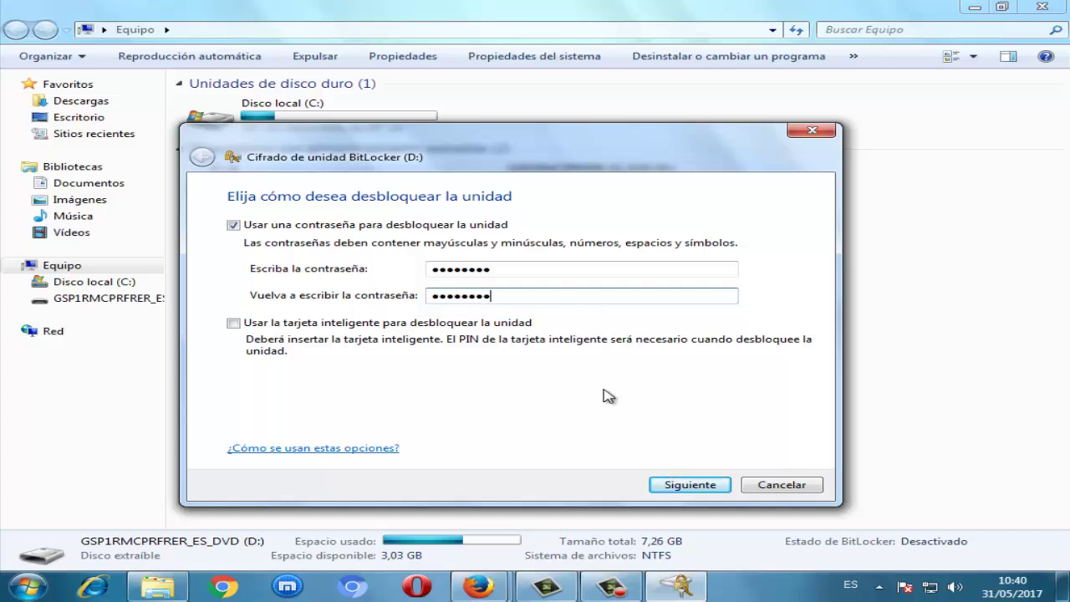
click(684, 488)
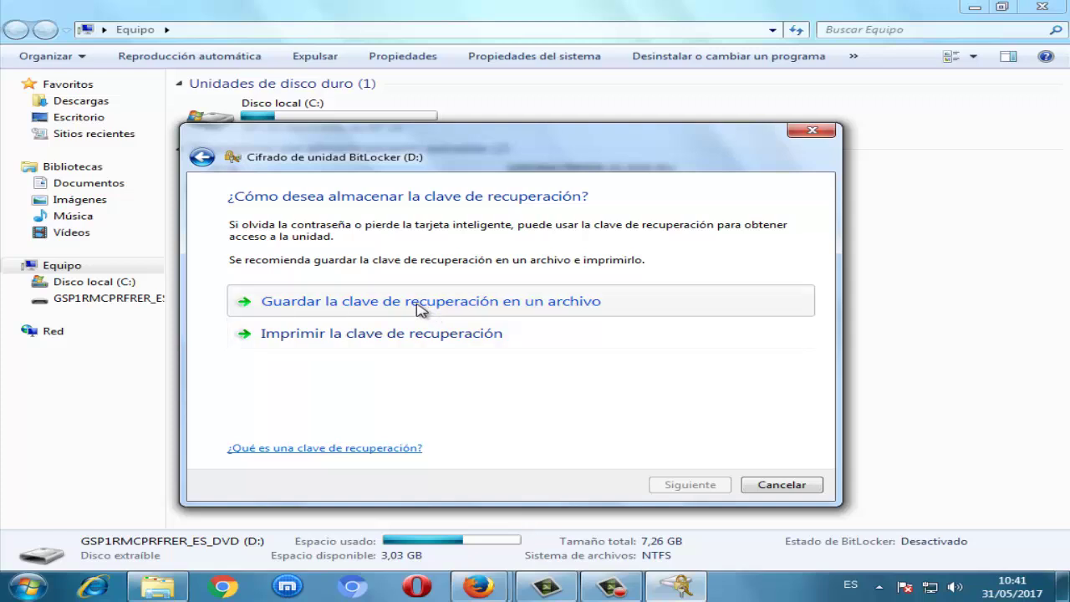
Save the BitLocker recovery key as a text file in Escritorio and continue to the encryption confirmation.
click(324, 308)
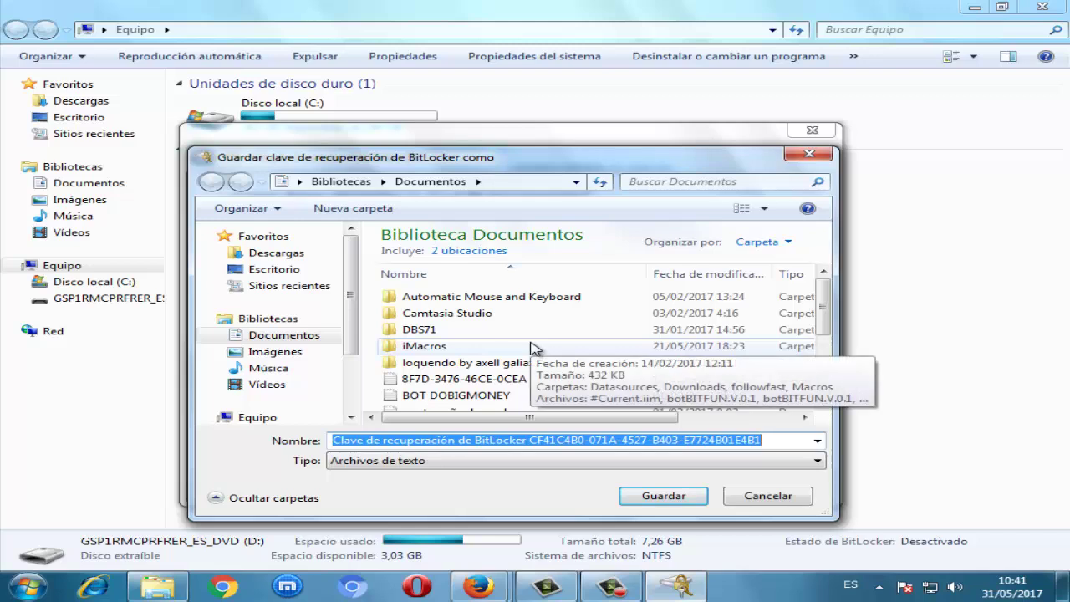
click(289, 274)
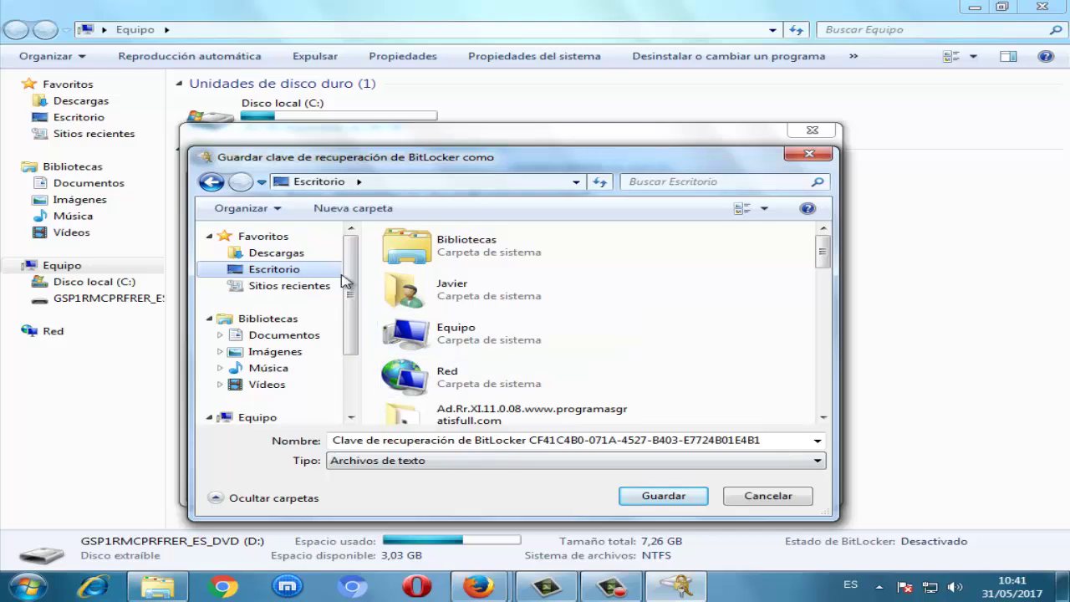
click(654, 497)
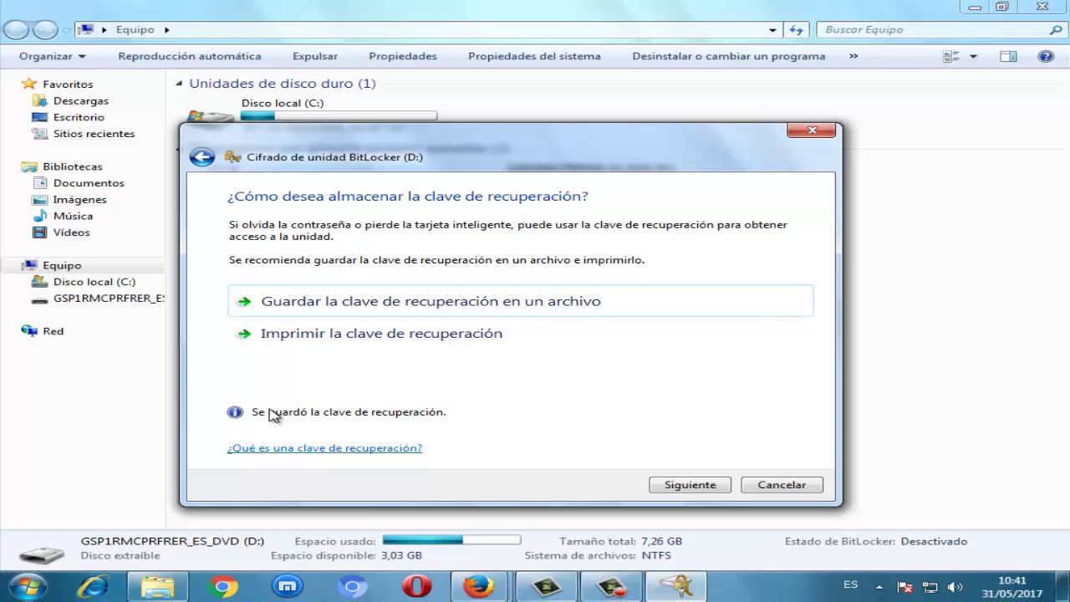
click(690, 484)
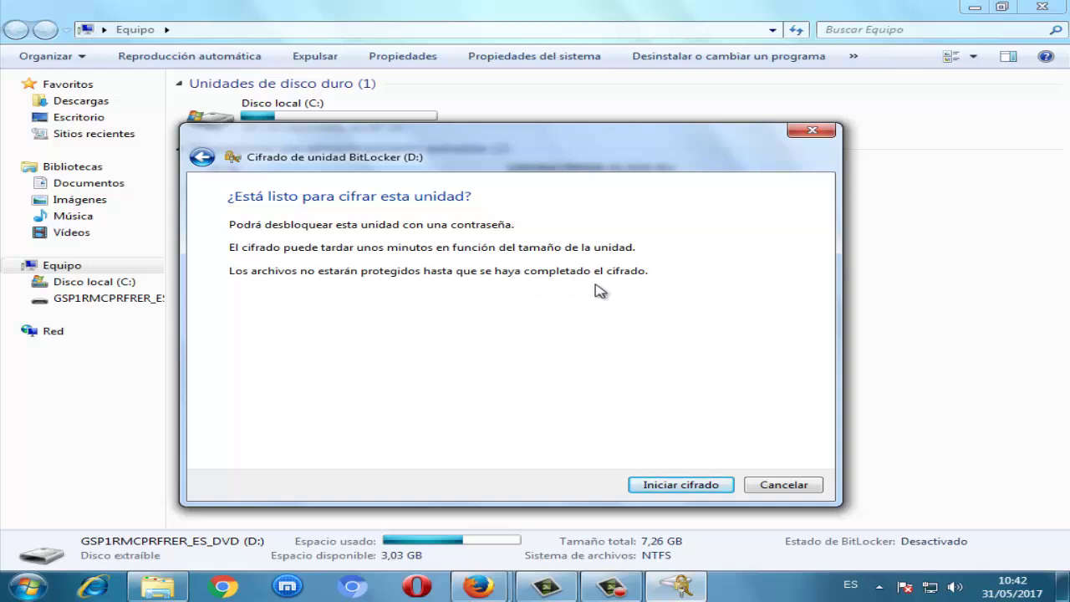
Start encrypting drive D:, let it run to completion, and dismiss the final BitLocker message.
click(663, 487)
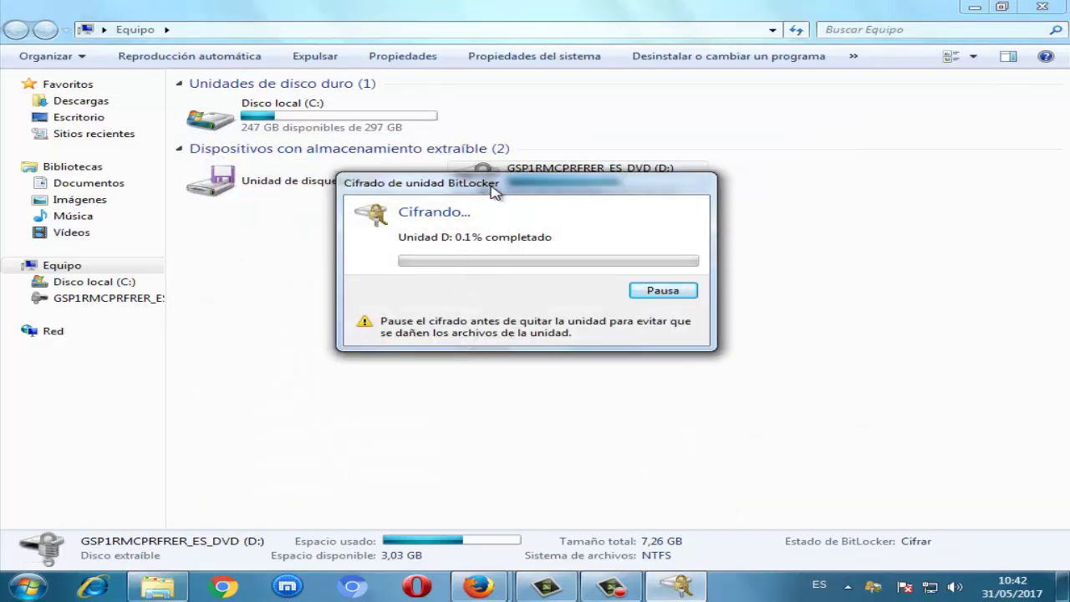
drag(493, 192, 473, 295)
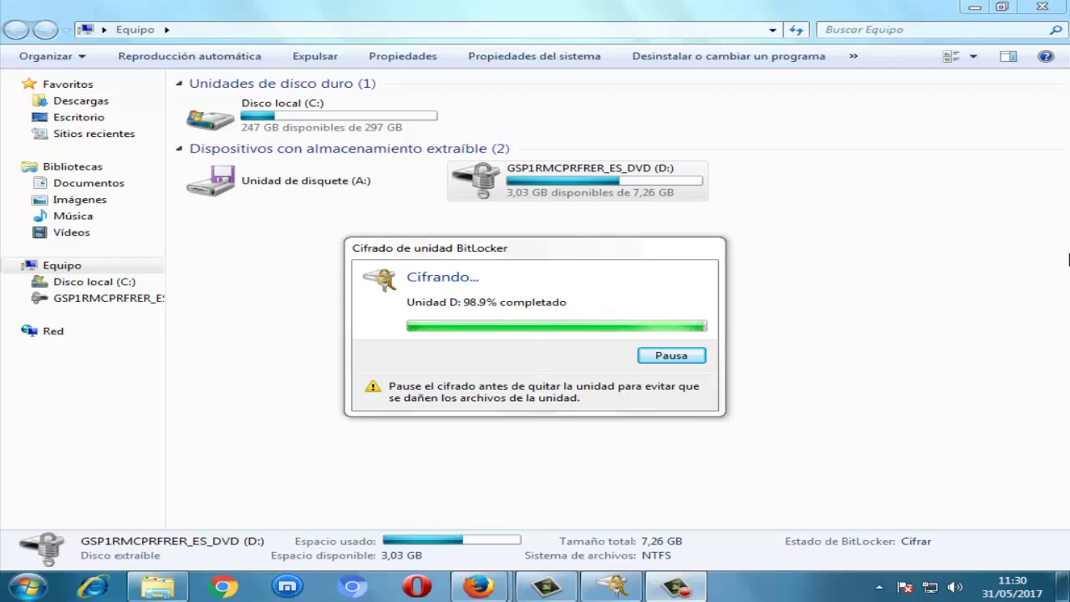
mouse_move(513, 250)
mouse_down()
mouse_move(467, 219)
mouse_move(495, 260)
mouse_up()
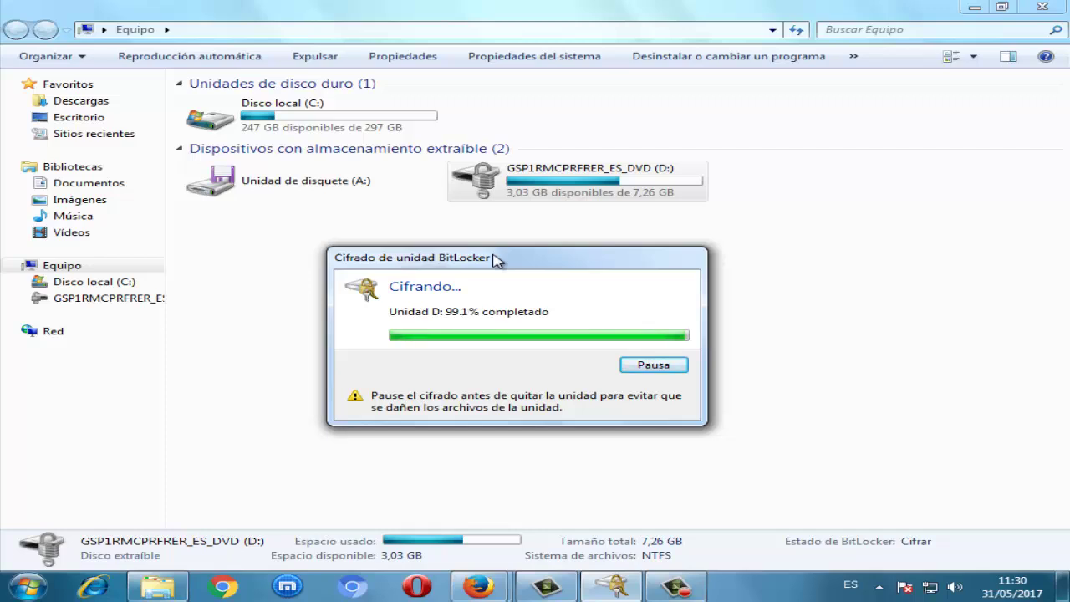
drag(493, 261, 448, 227)
drag(456, 281, 483, 272)
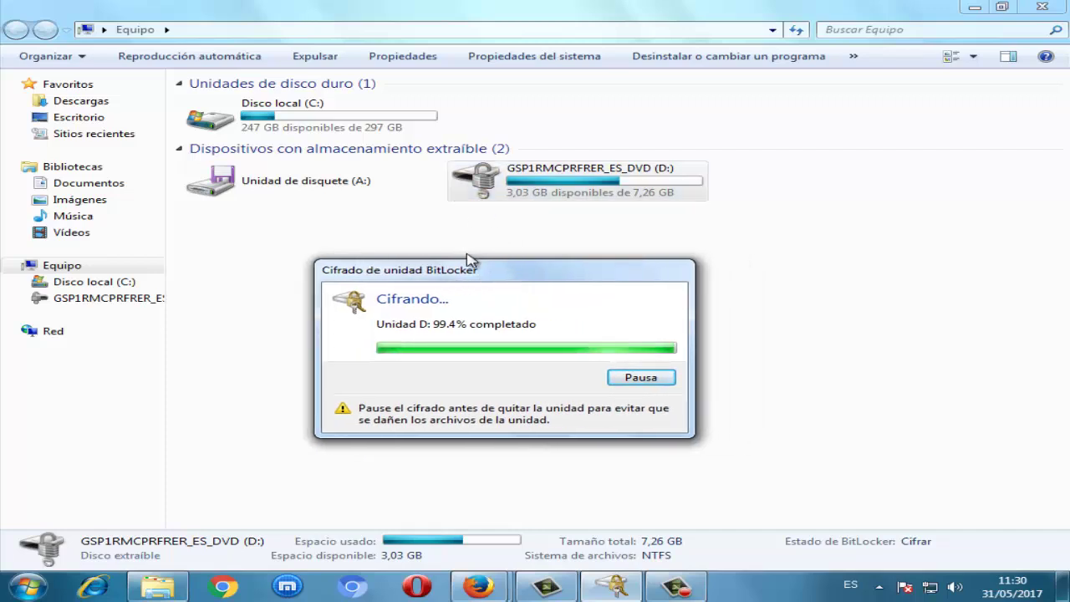
mouse_move(463, 271)
mouse_down()
mouse_move(390, 236)
mouse_move(383, 249)
mouse_move(464, 291)
mouse_move(445, 278)
mouse_up()
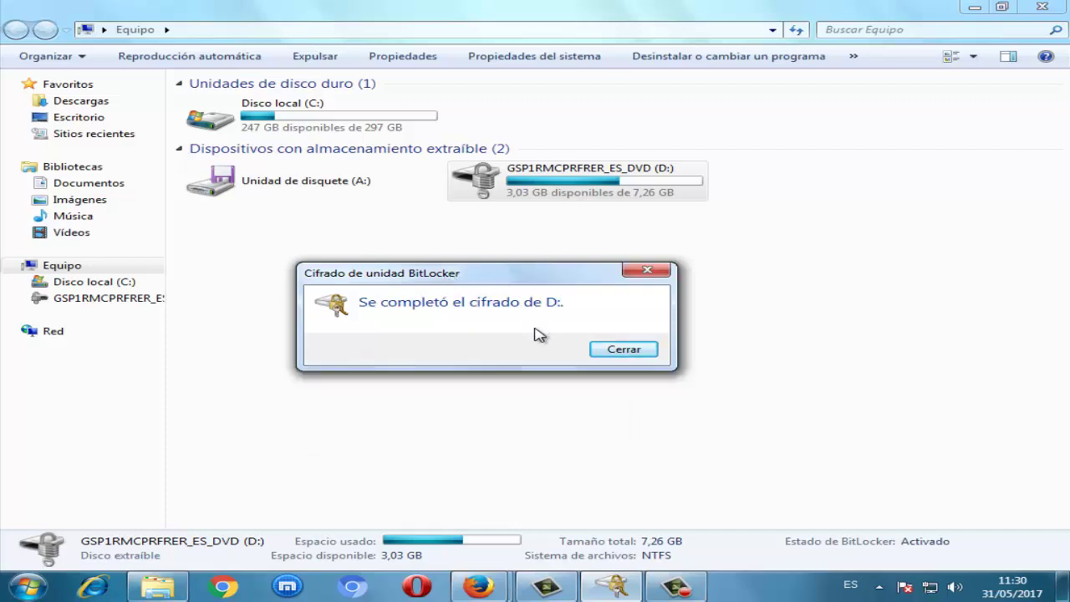
click(604, 353)
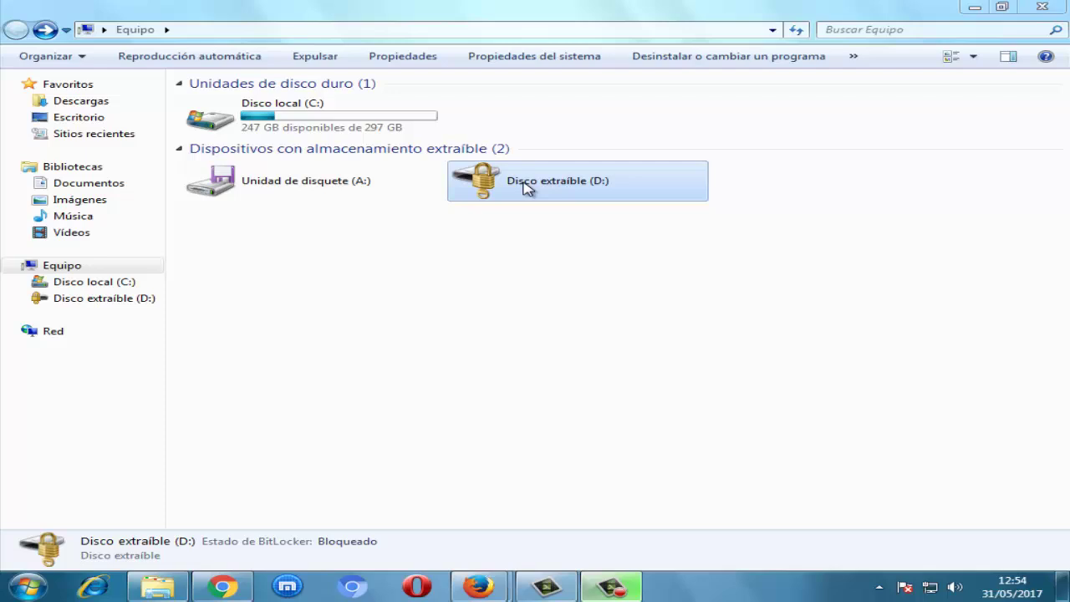
Open the locked removable drive D: to bring up its BitLocker password prompt.
double_click(527, 185)
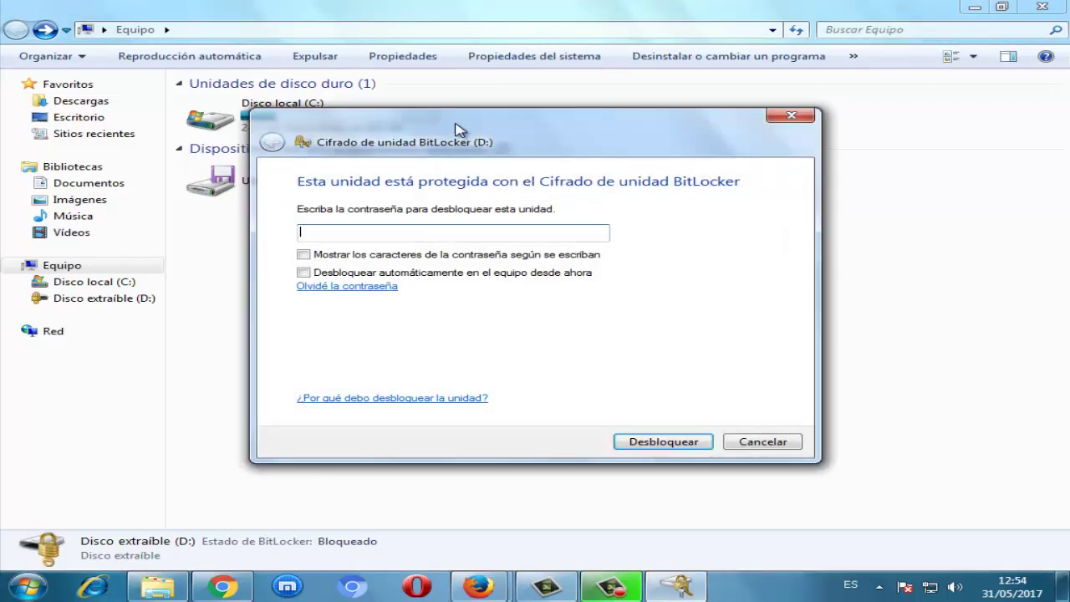
drag(449, 132, 419, 199)
click(374, 295)
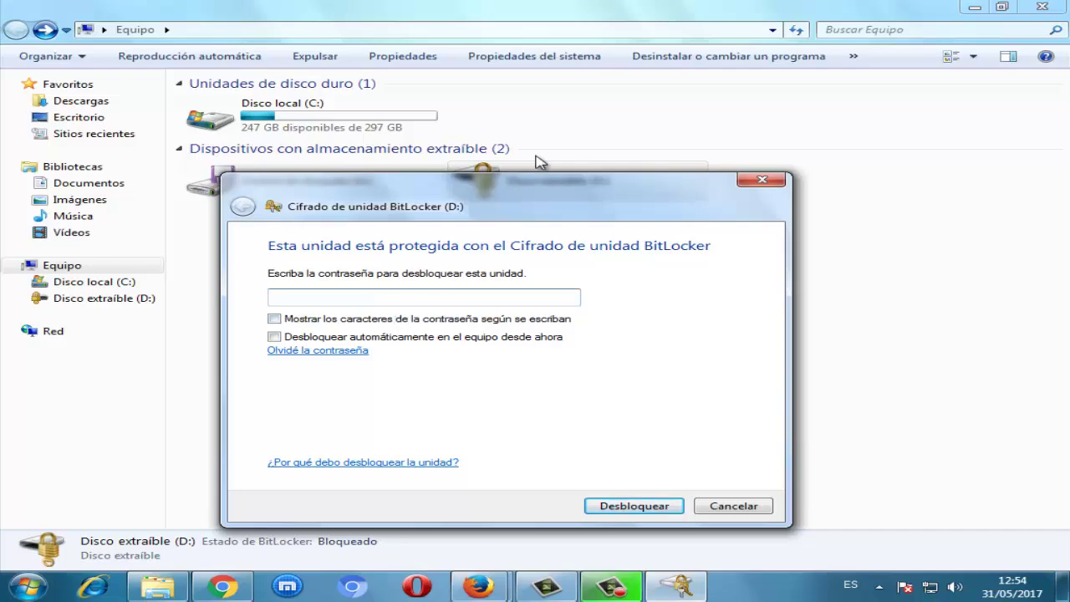
drag(535, 185, 479, 218)
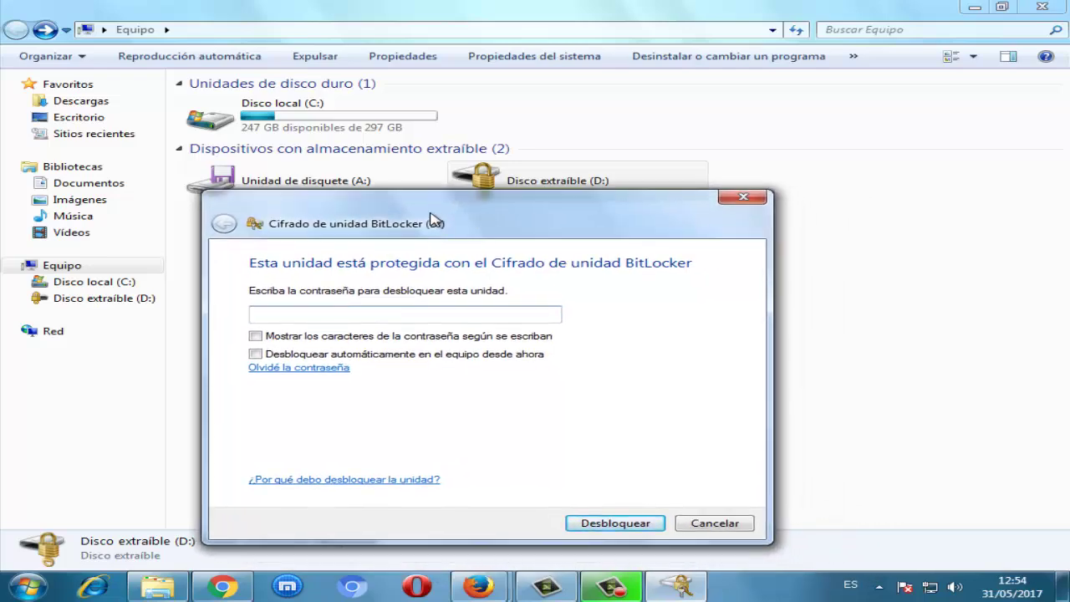
drag(373, 219, 489, 218)
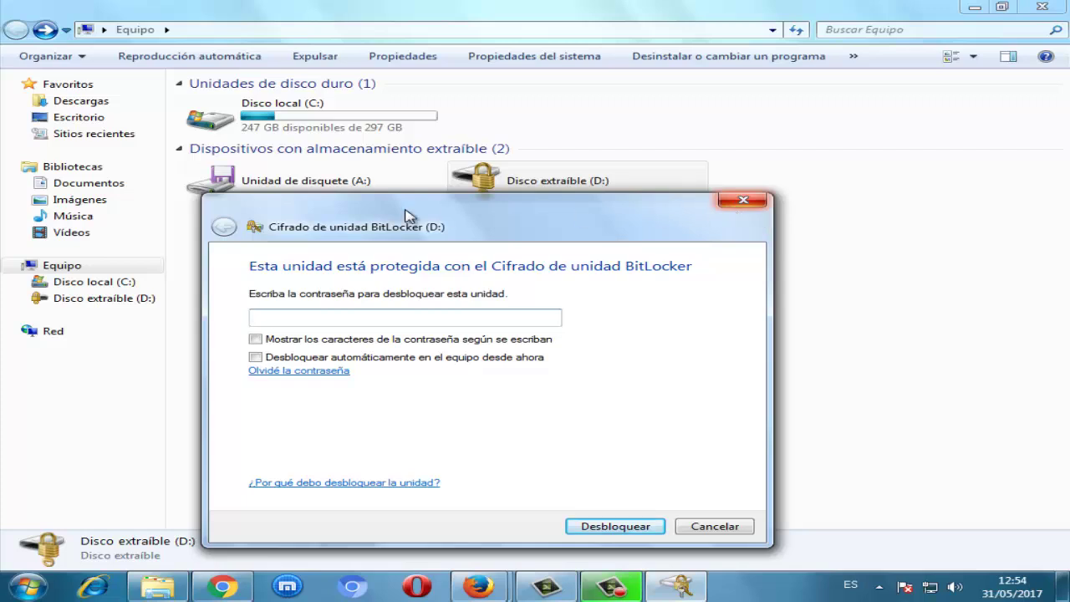
drag(393, 213, 441, 224)
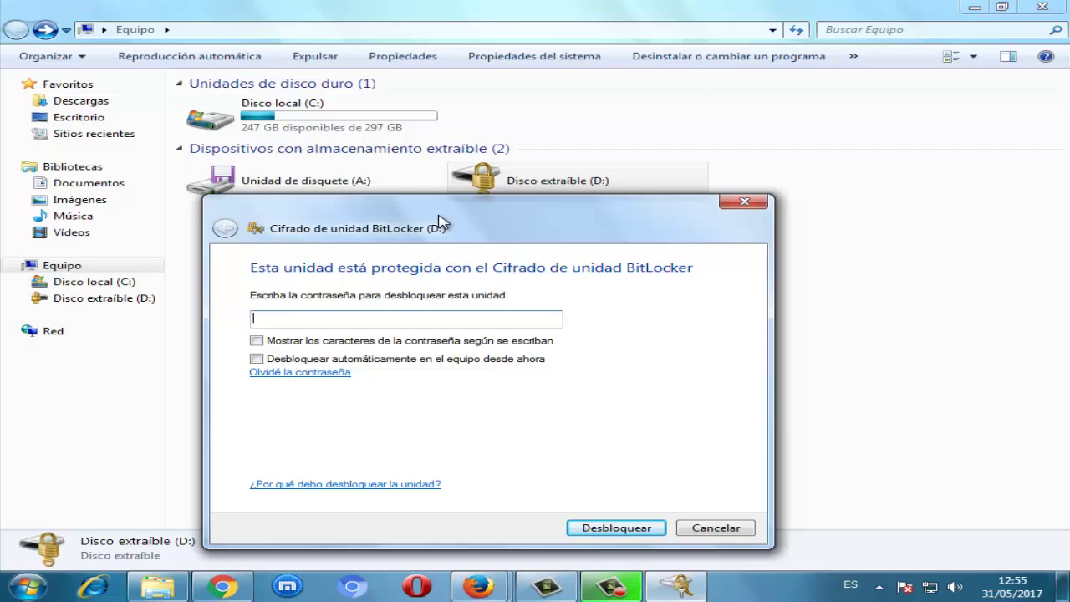